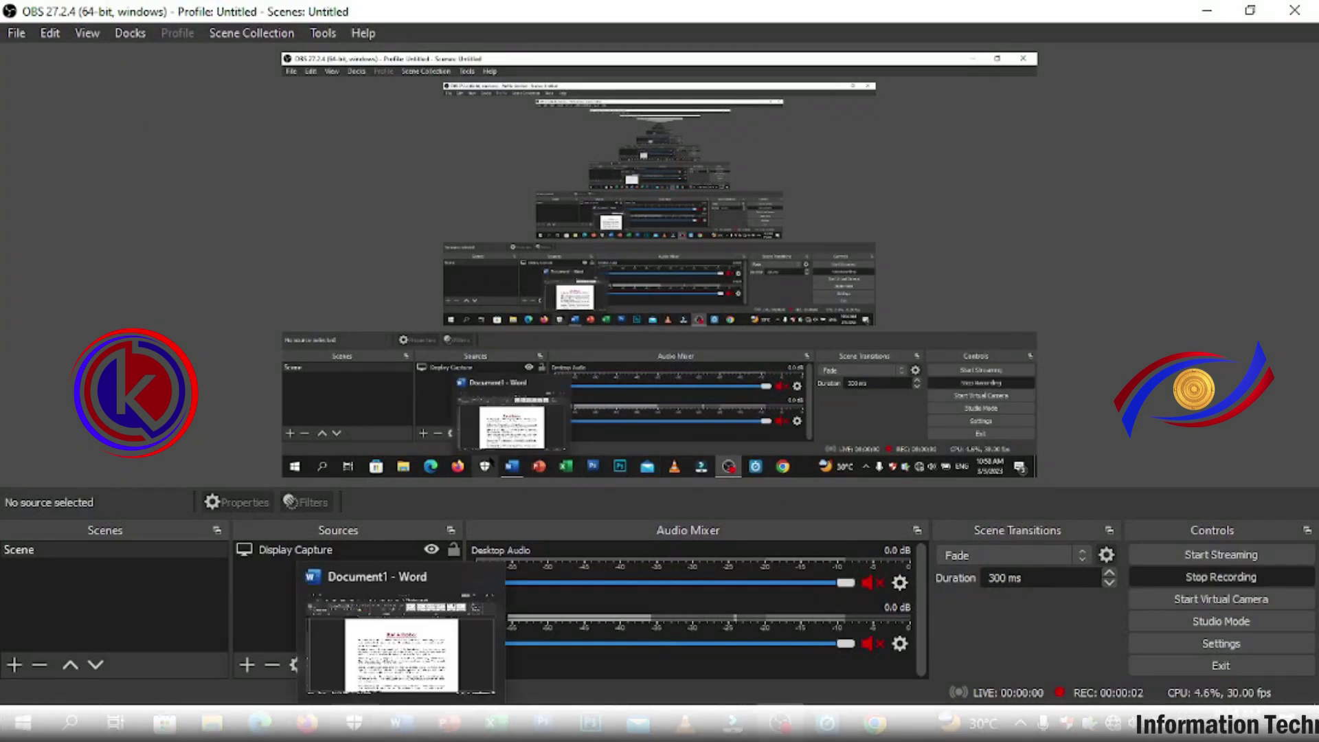
# Bring the 'Find & Replace' Word document to the front from the taskbar
pyautogui.click(401, 721)
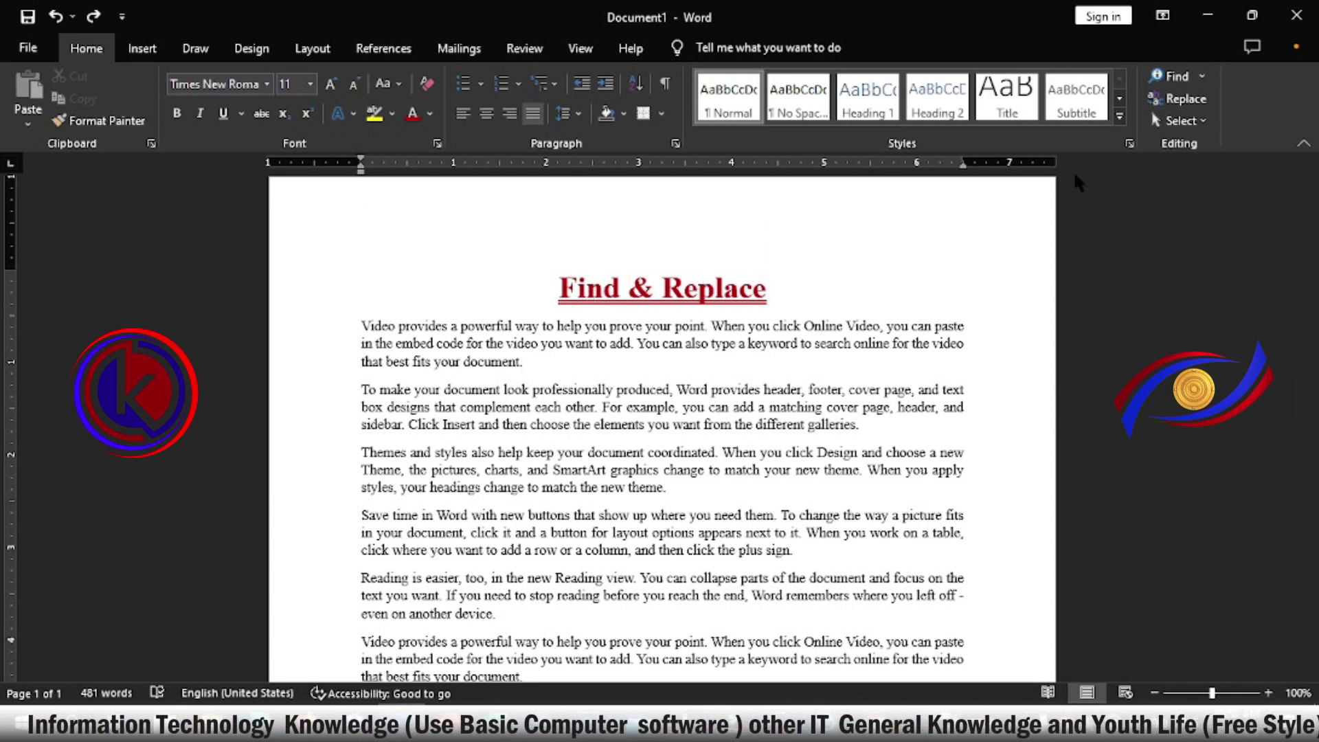
# Replace the old search with 'video' in the Navigation pane, showing 8 highlighted matches
pyautogui.click(1177, 80)
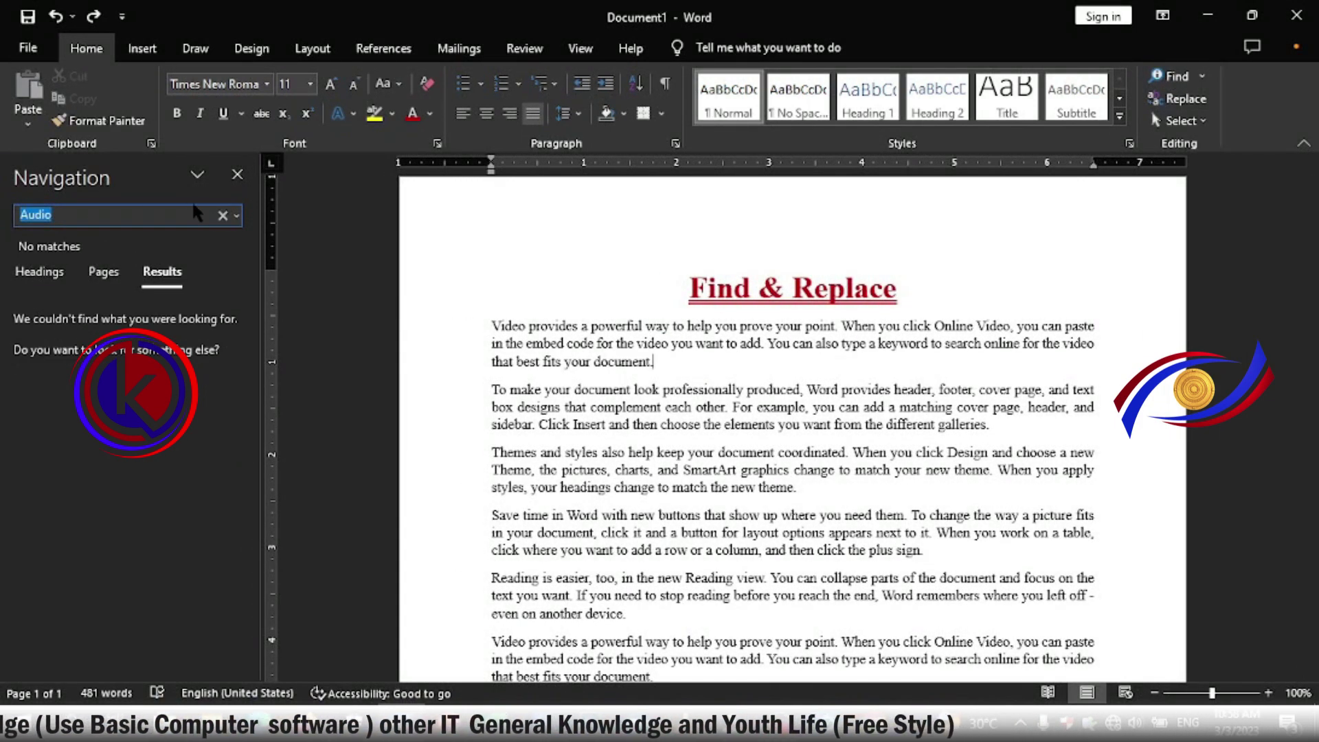
pyautogui.click(222, 214)
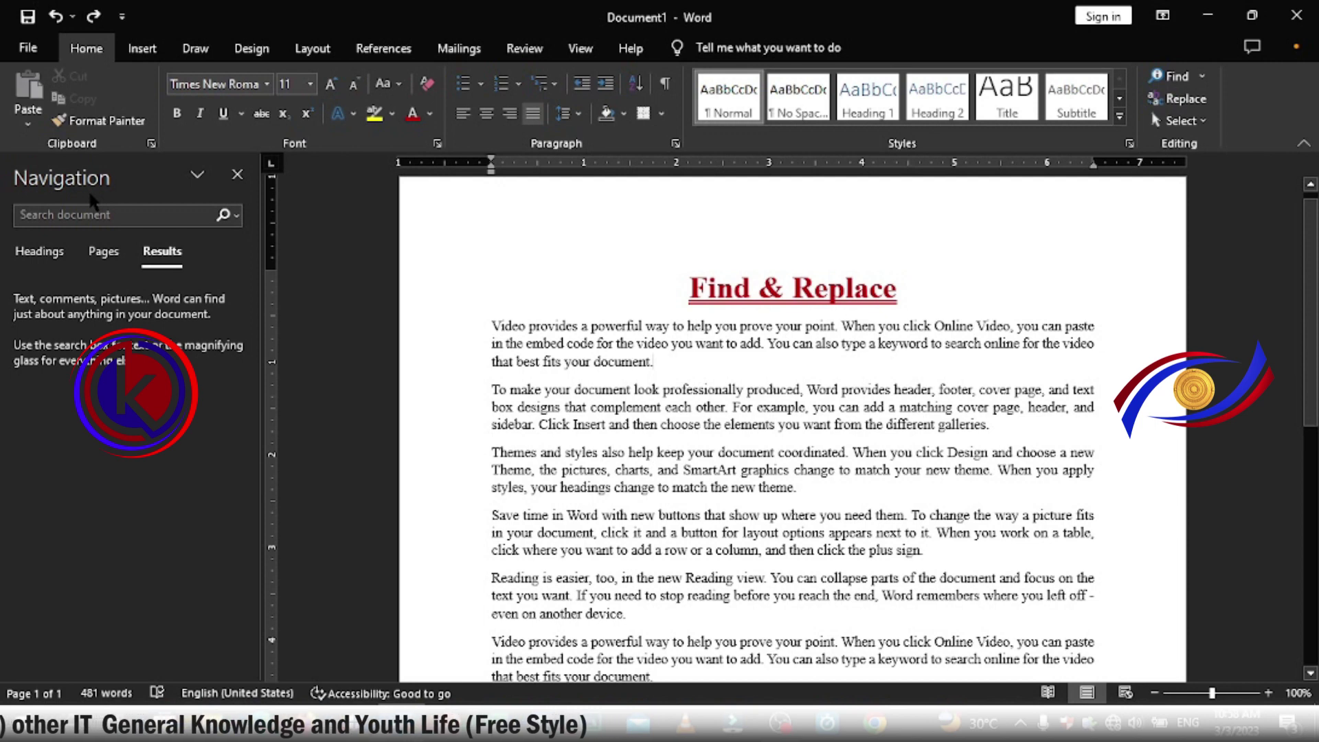
pyautogui.hotkey('ctrl', 'f')
pyautogui.write('vide')
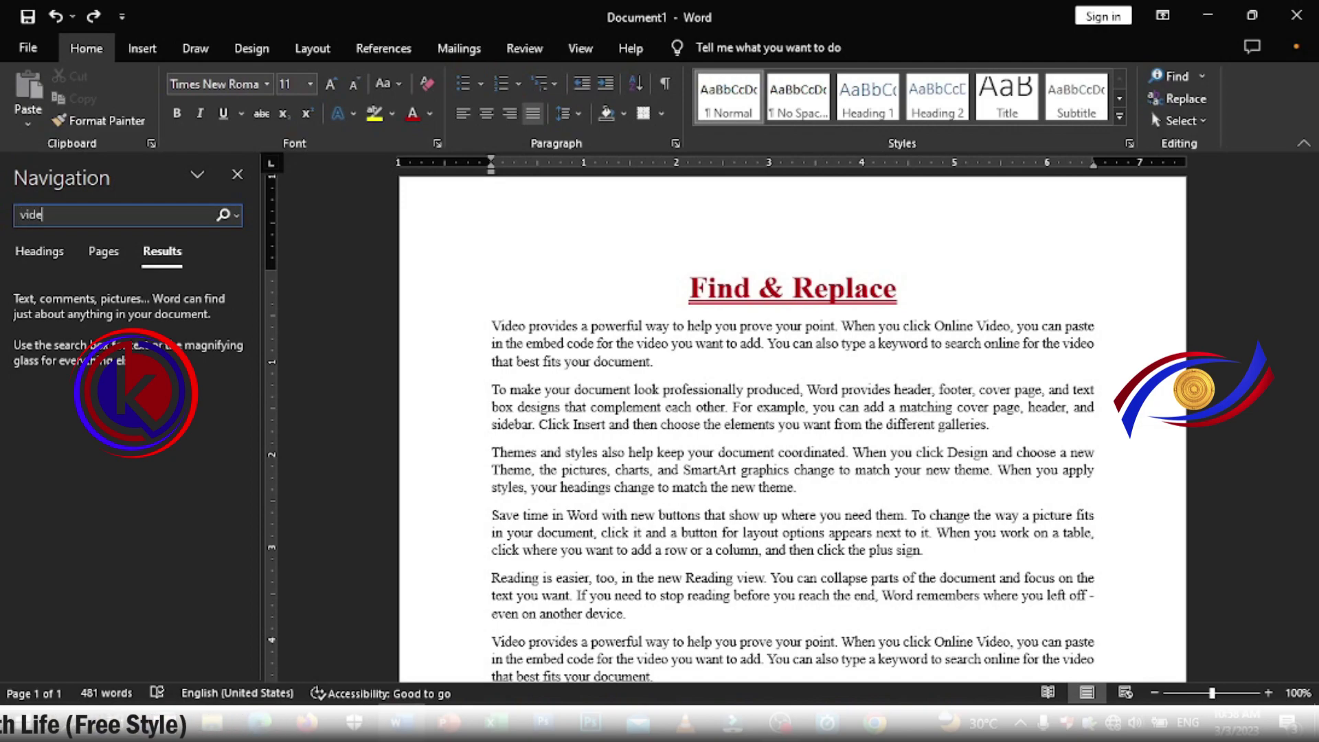
pyautogui.write('o')
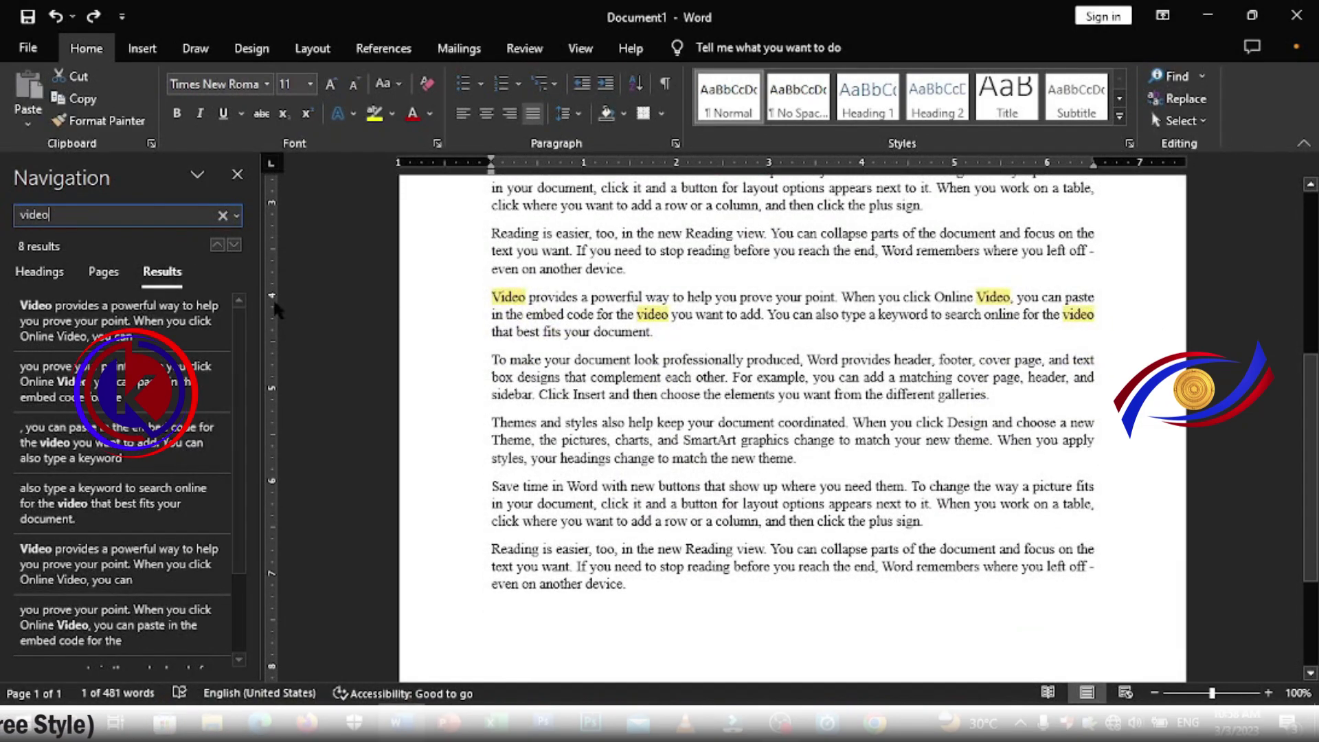
pyautogui.scroll(6, 746, 373)
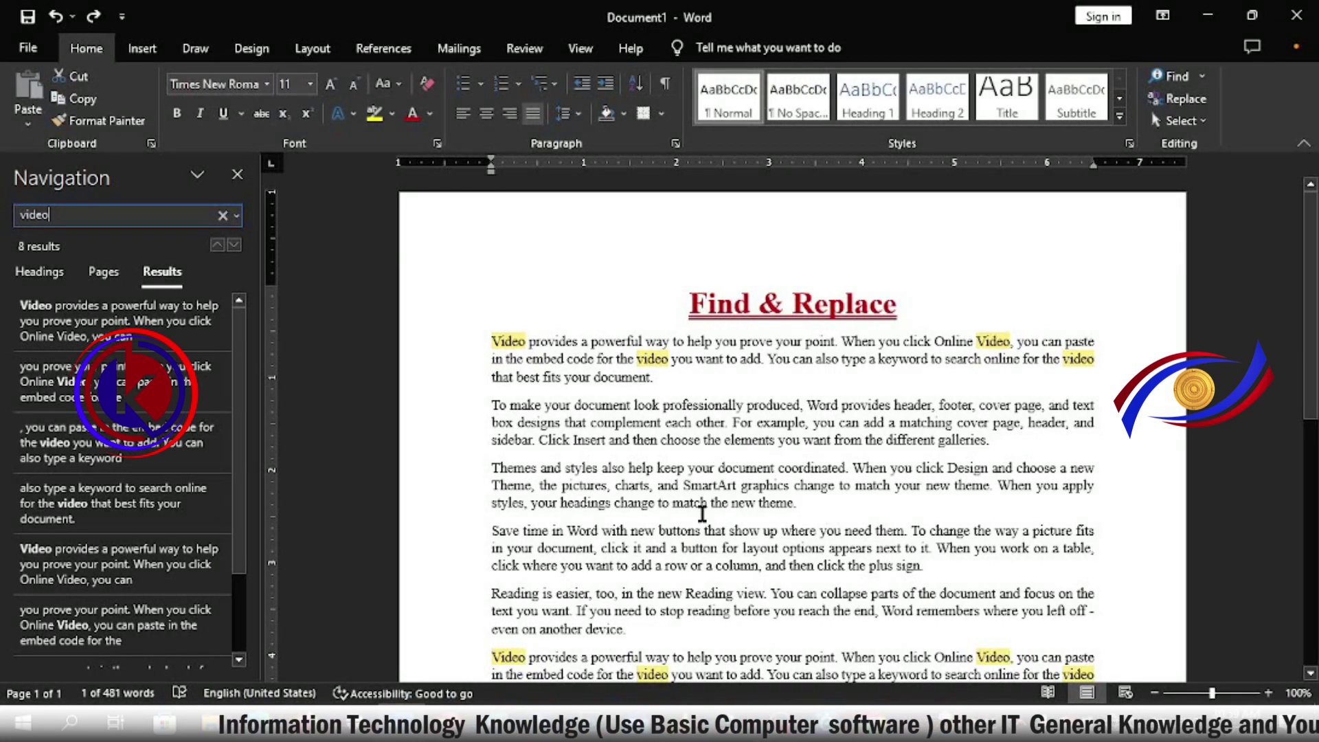
pyautogui.scroll(-3, 703, 515)
pyautogui.scroll(-3, 825, 467)
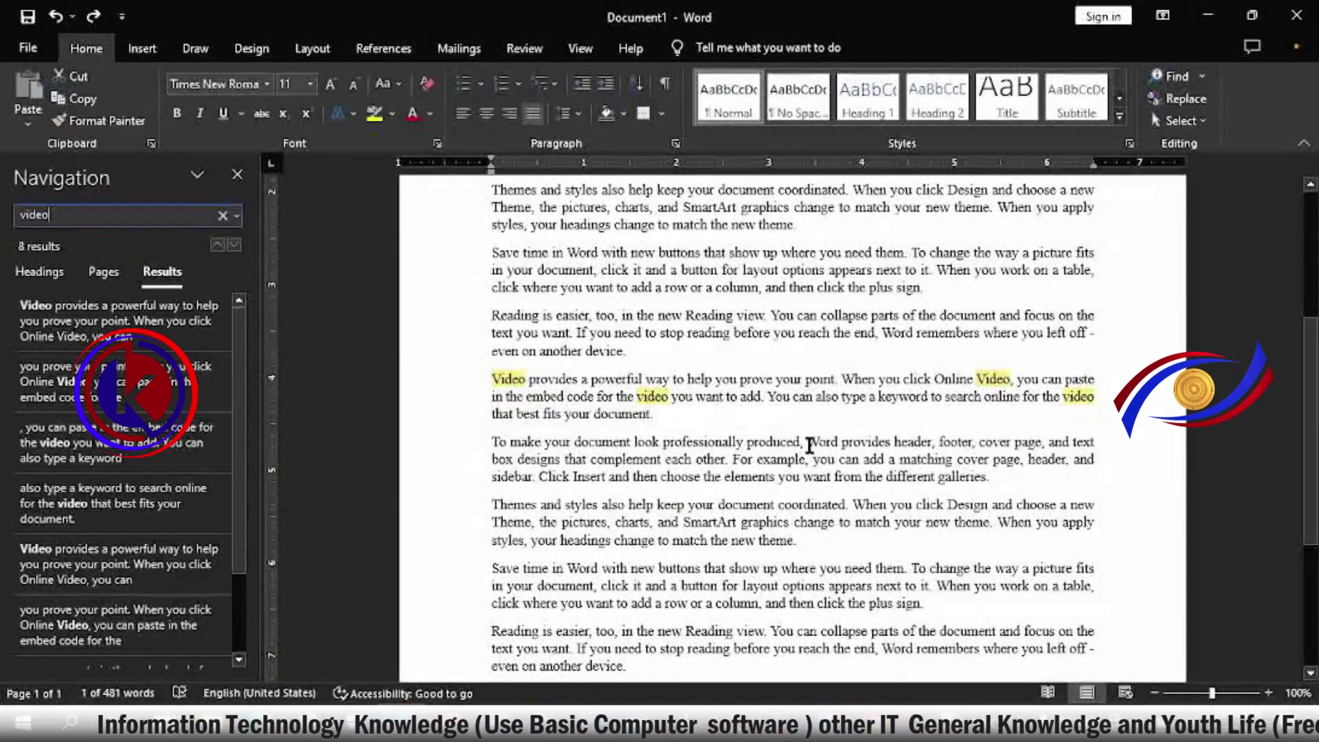
pyautogui.scroll(-4, 813, 446)
pyautogui.scroll(5, 812, 446)
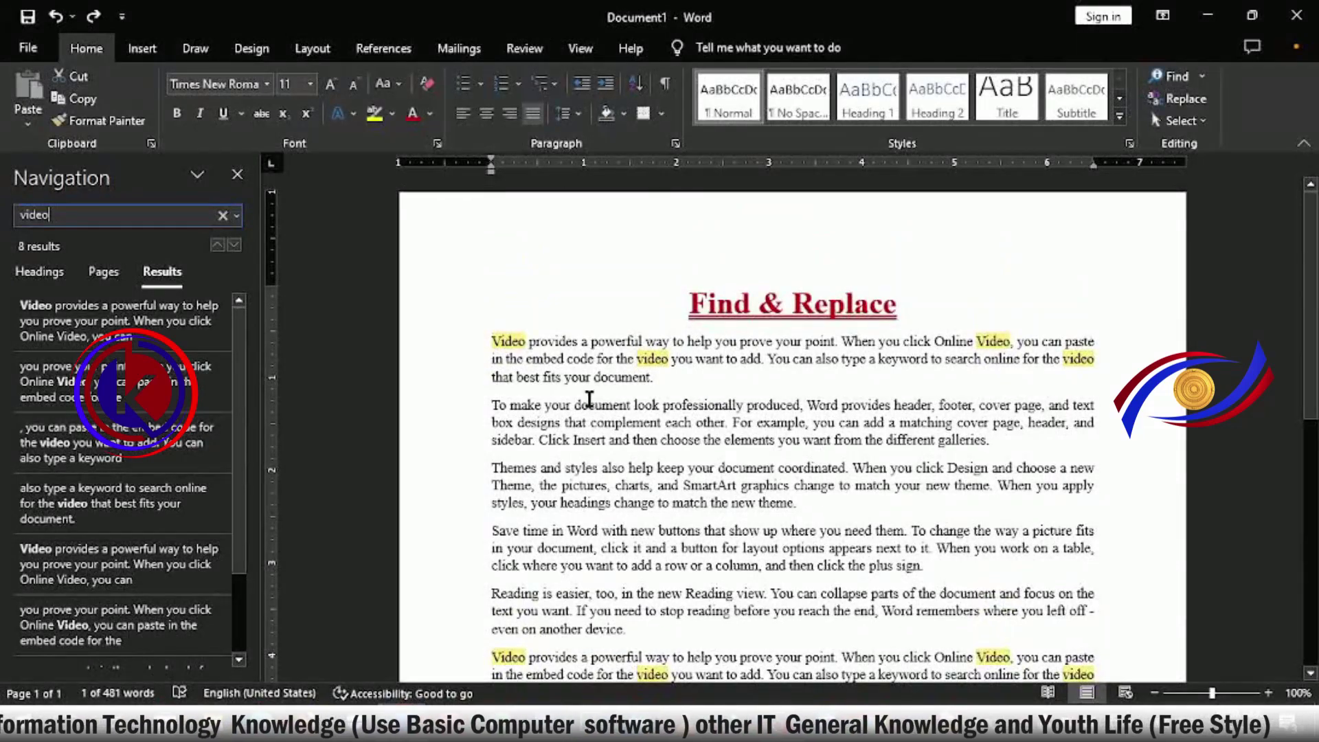
pyautogui.scroll(-1, 707, 382)
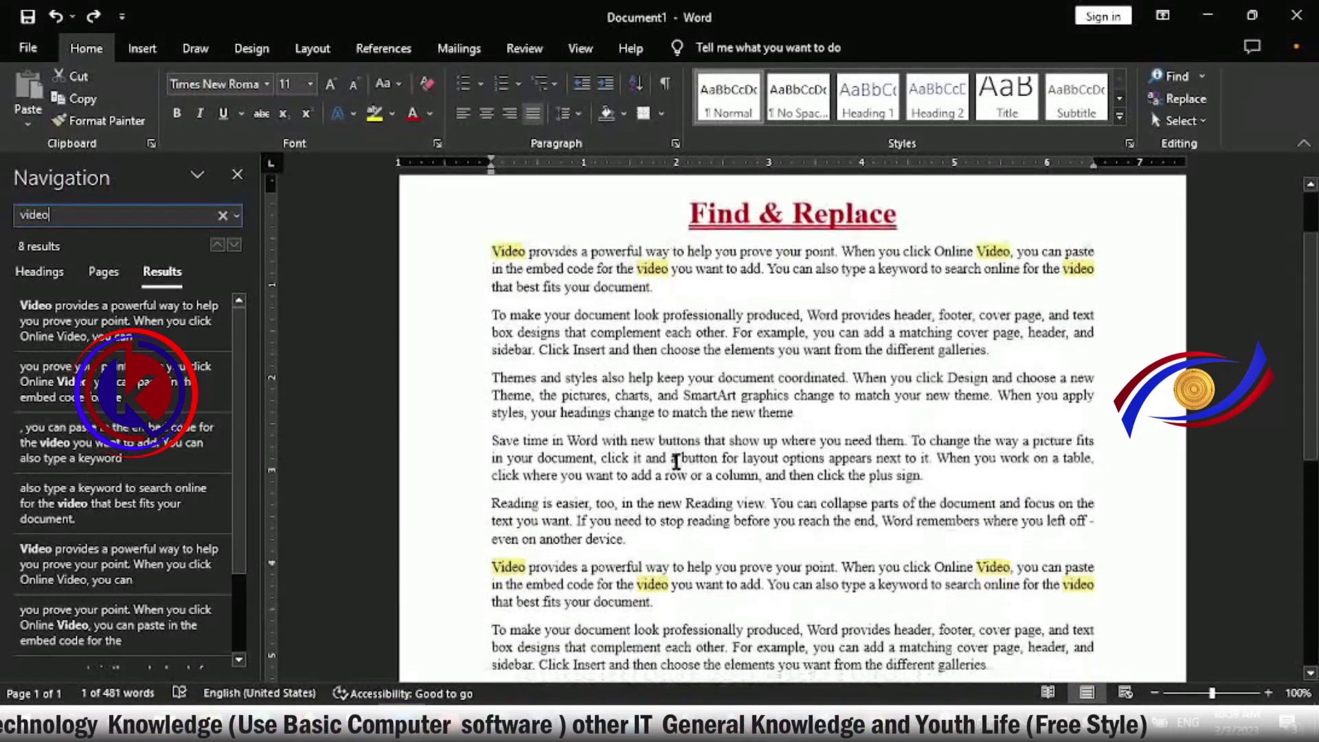
pyautogui.scroll(1, 703, 441)
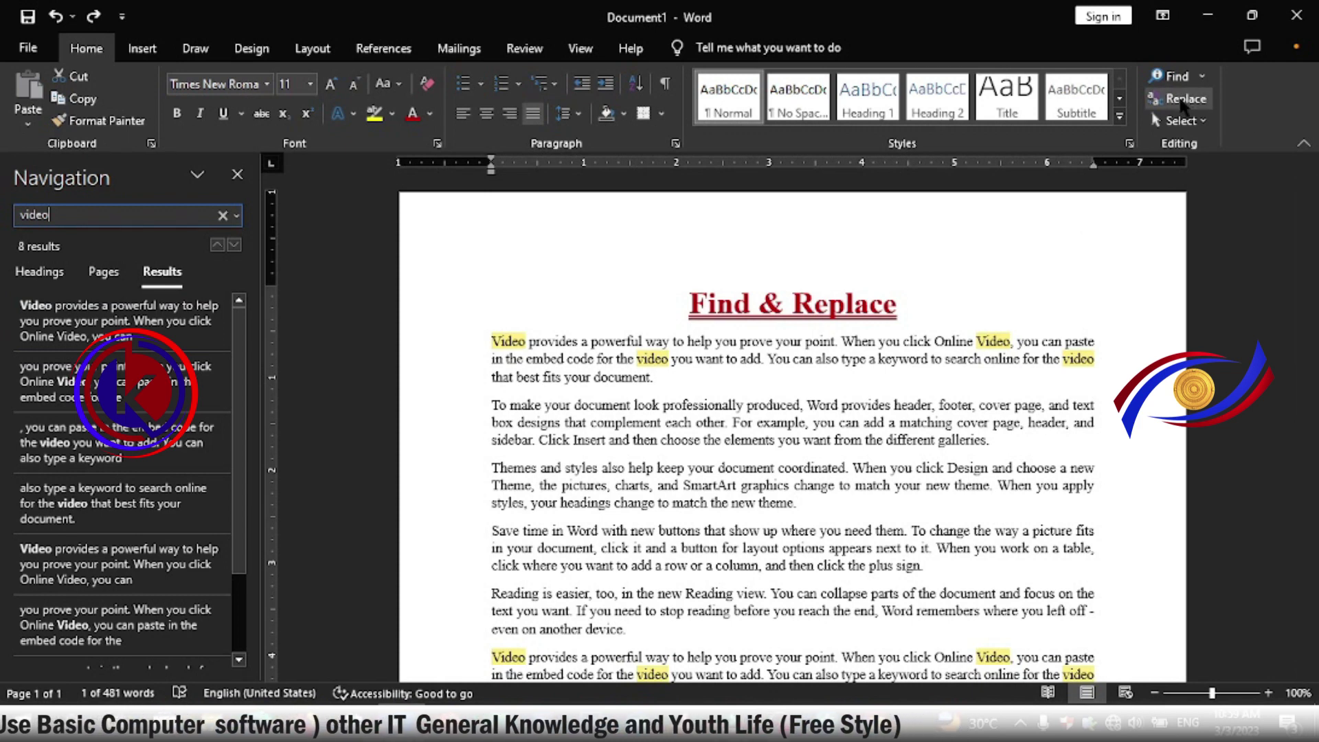
# In the Replace dialog, keep 'Video' in Find what and re-enter 'Audio' as the replacement
pyautogui.click(1183, 100)
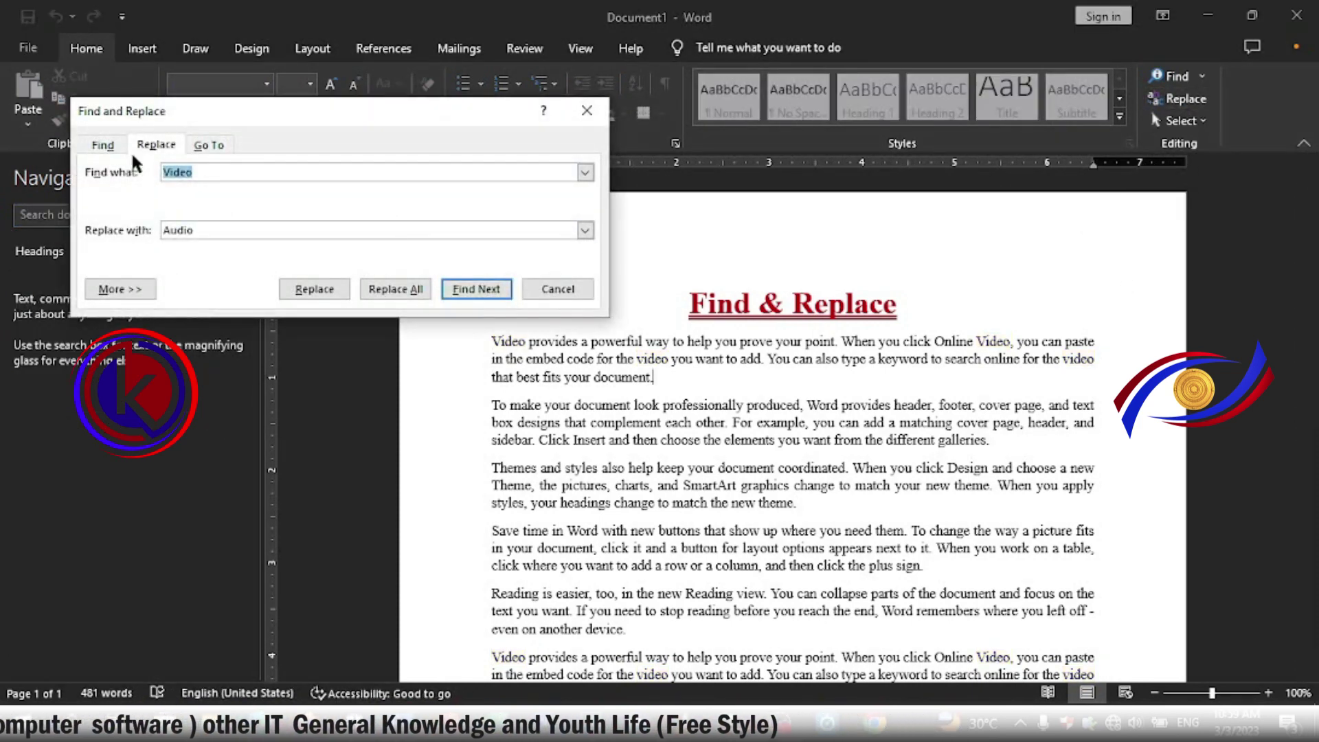
pyautogui.moveTo(251, 105); pyautogui.dragTo(219, 106)
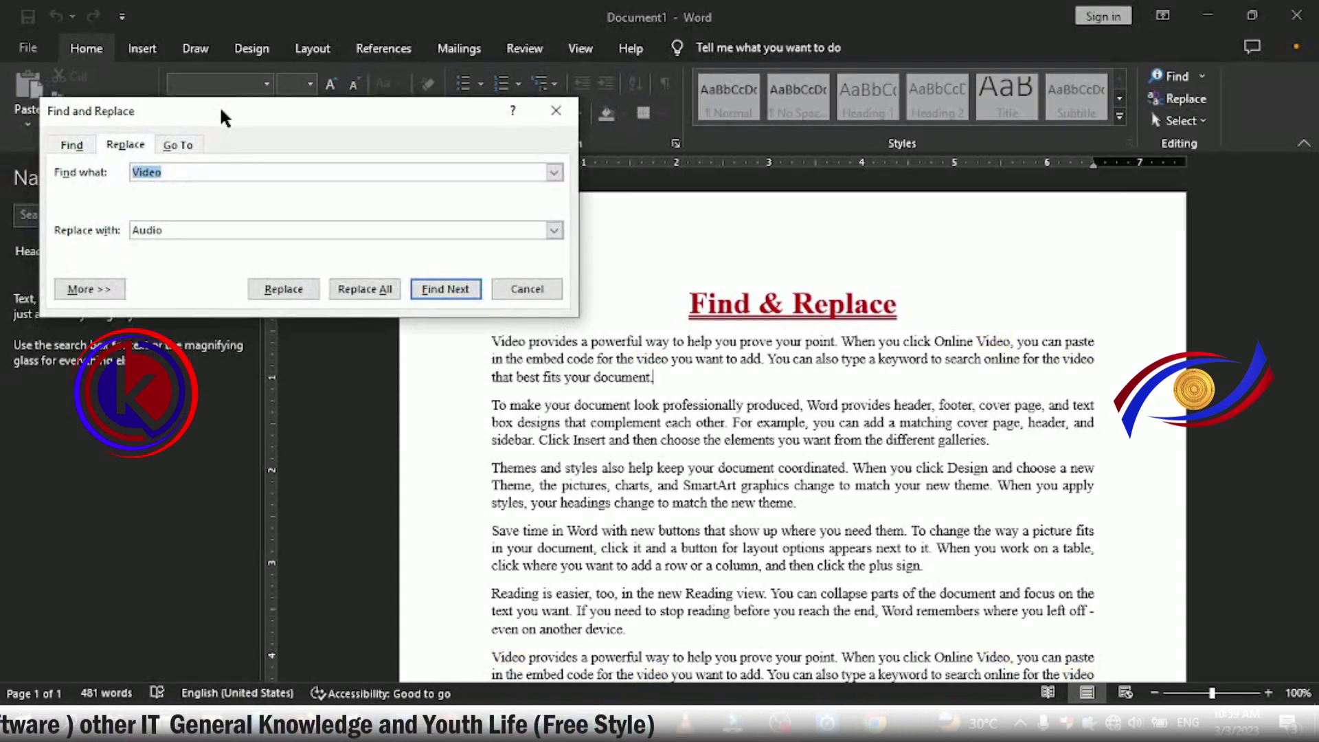
pyautogui.doubleClick(163, 232)
pyautogui.press('BackSpace')
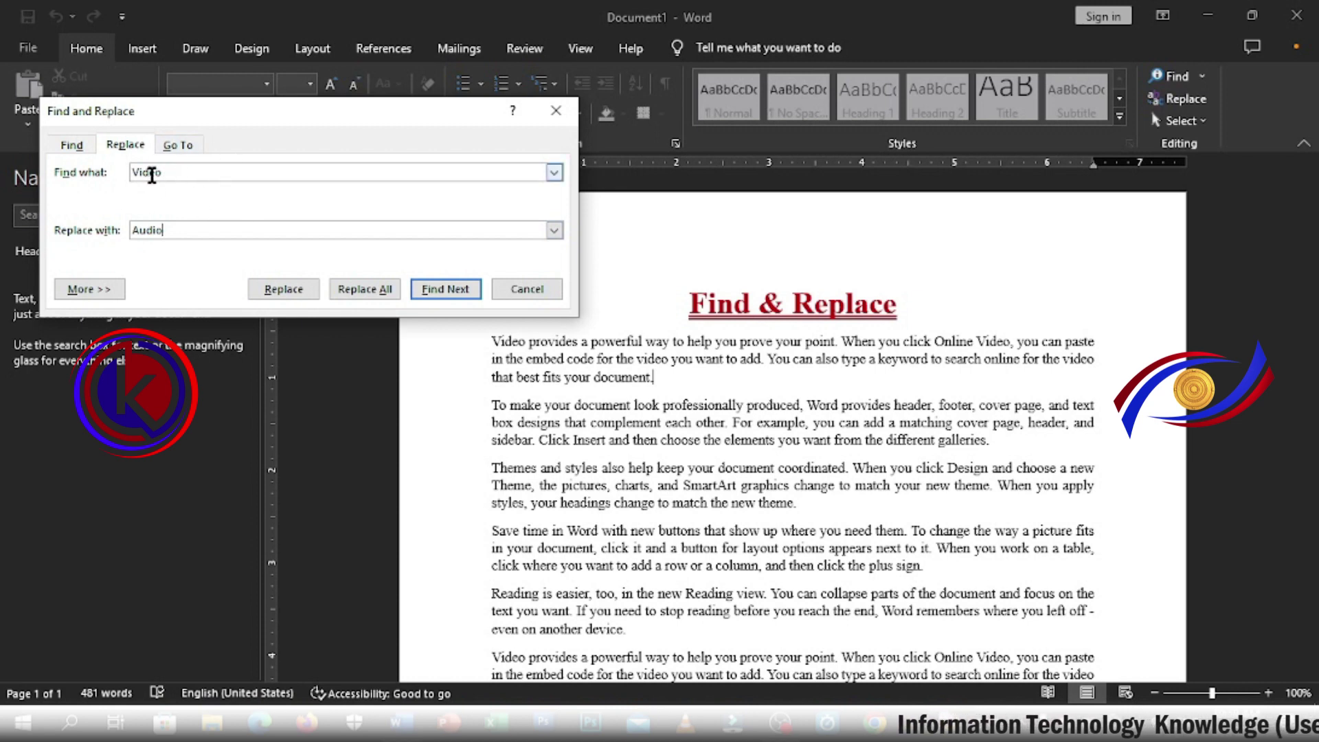
pyautogui.click(165, 230)
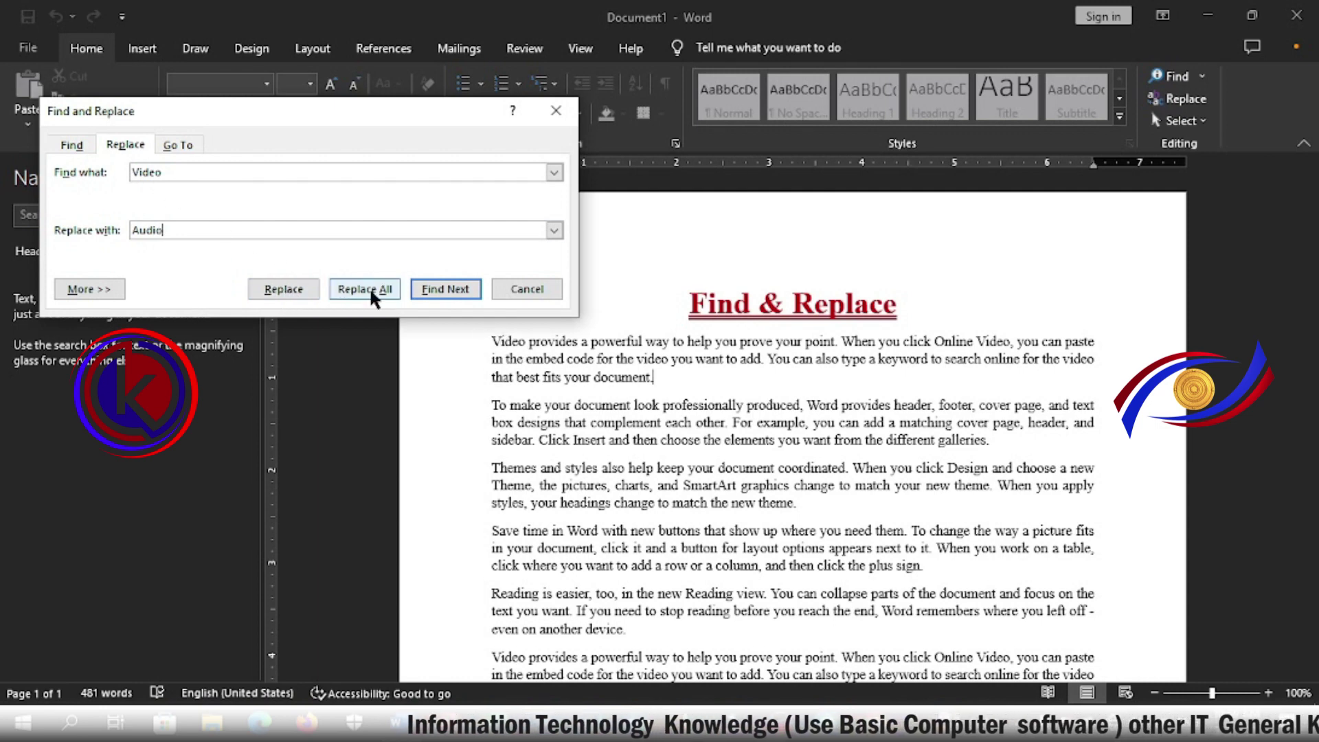
# Step through several 'Video' matches, then Replace All (8 replacements) and dismiss the confirmation
pyautogui.click(447, 289)
pyautogui.scroll(-4, 820, 479)
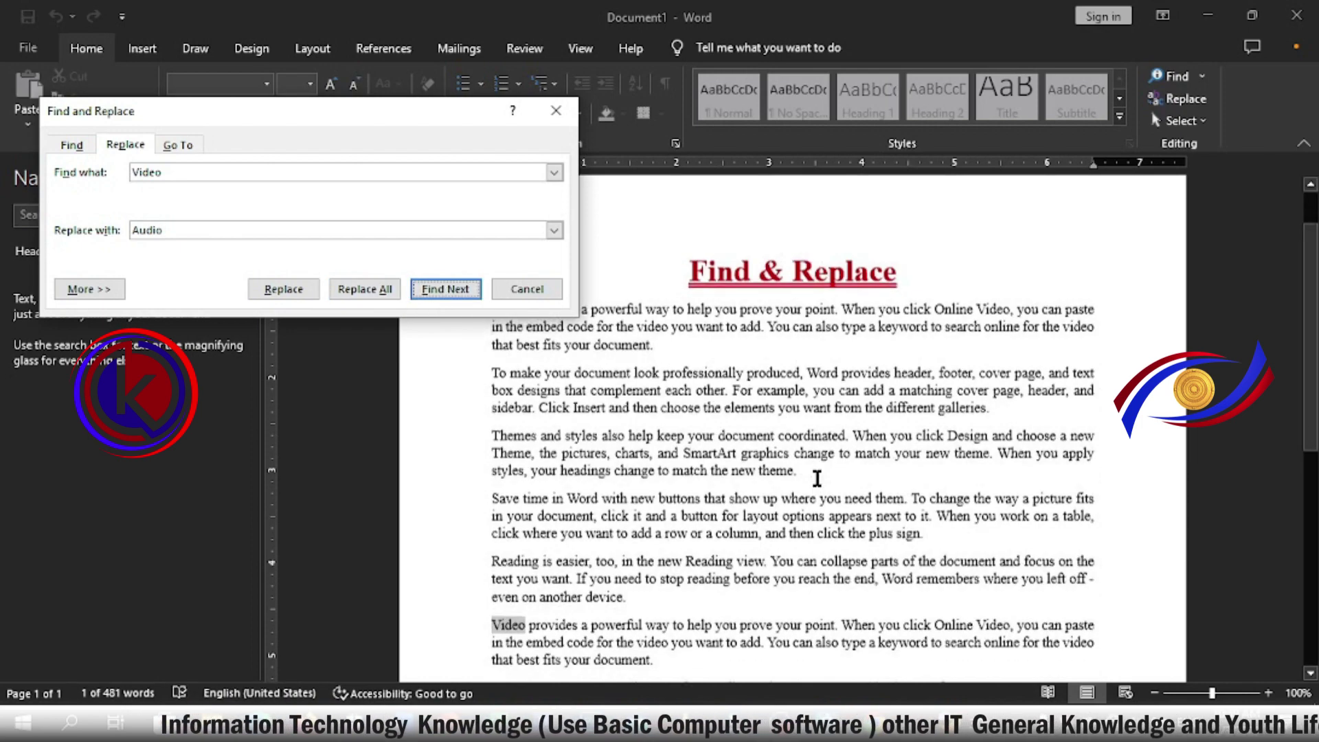
pyautogui.scroll(5, 536, 412)
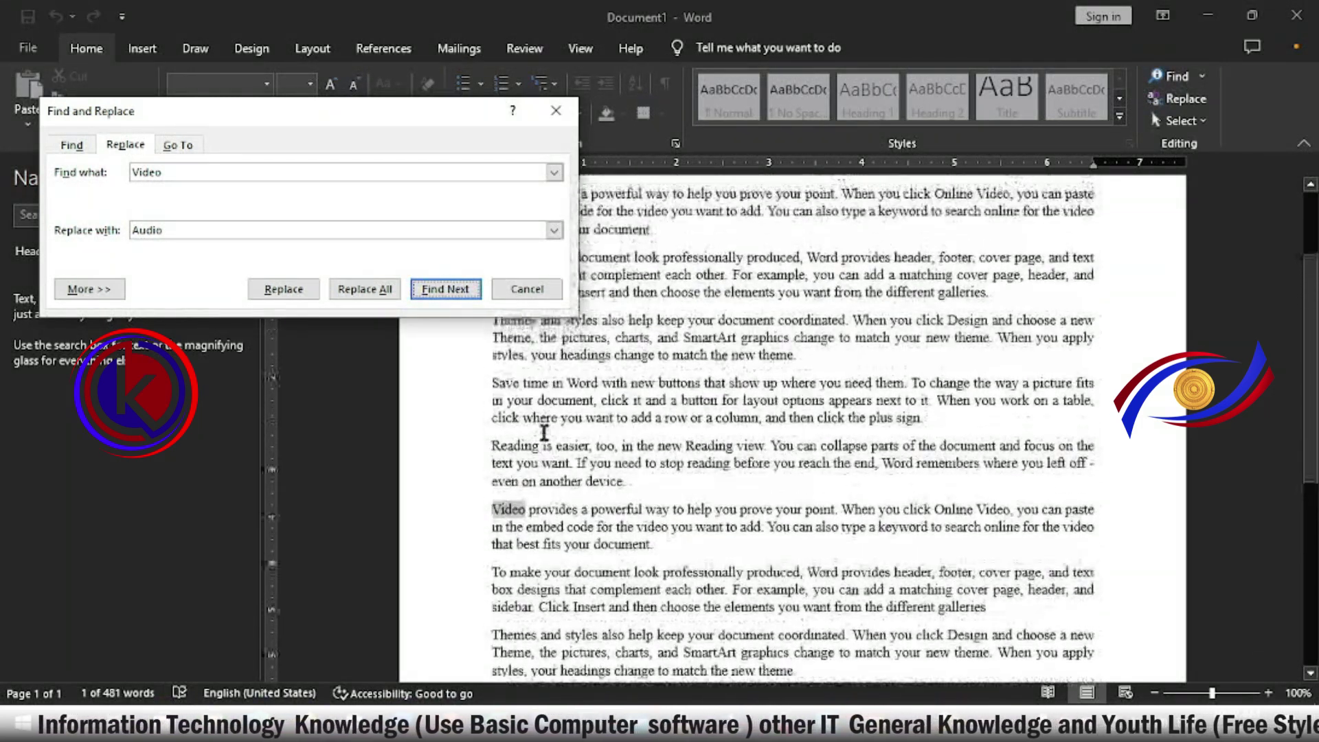
pyautogui.click(446, 289)
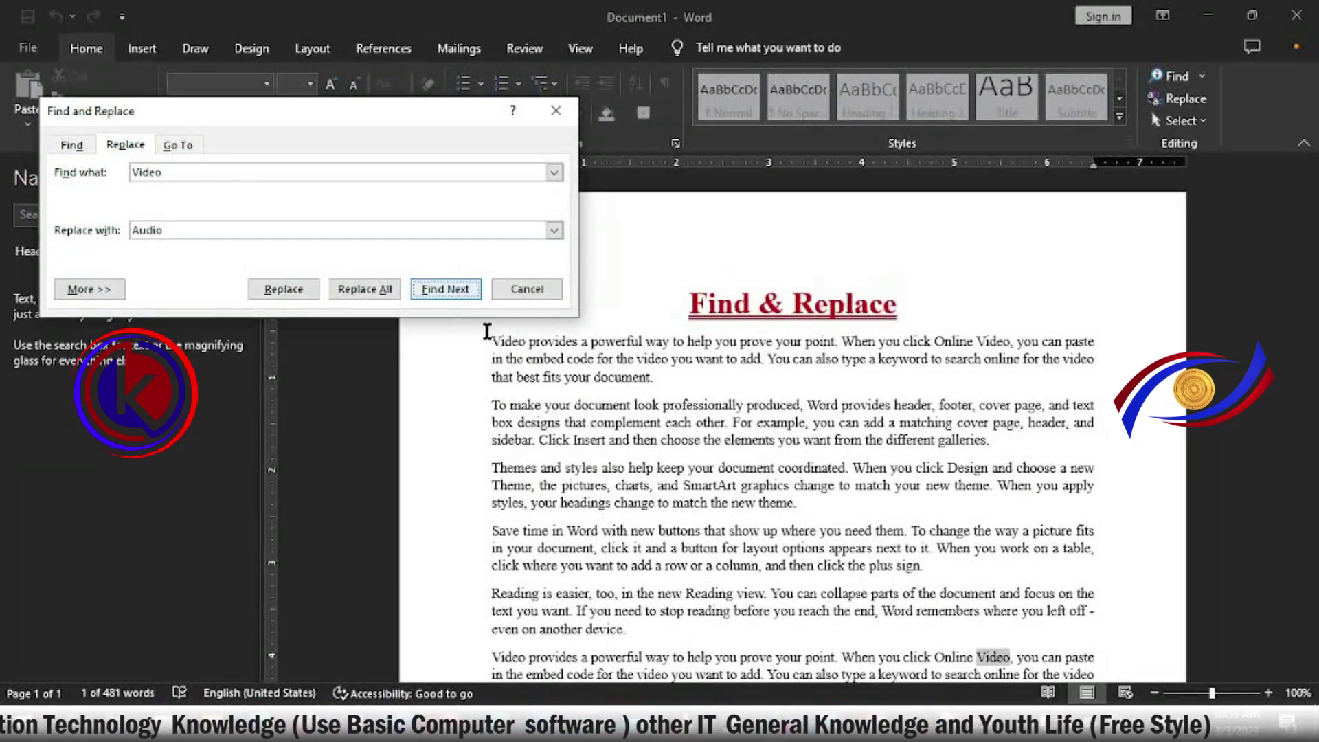
pyautogui.scroll(-4, 626, 411)
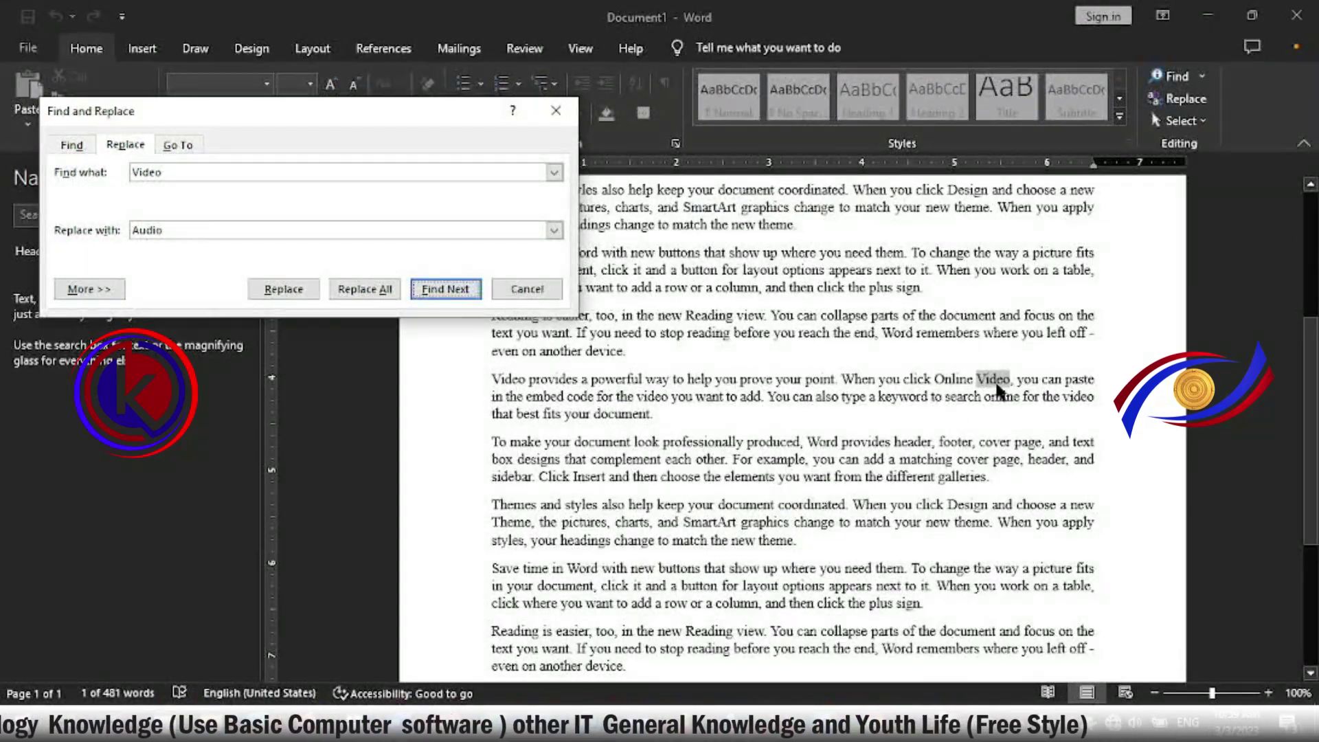
pyautogui.scroll(-1, 1000, 389)
pyautogui.click(446, 289)
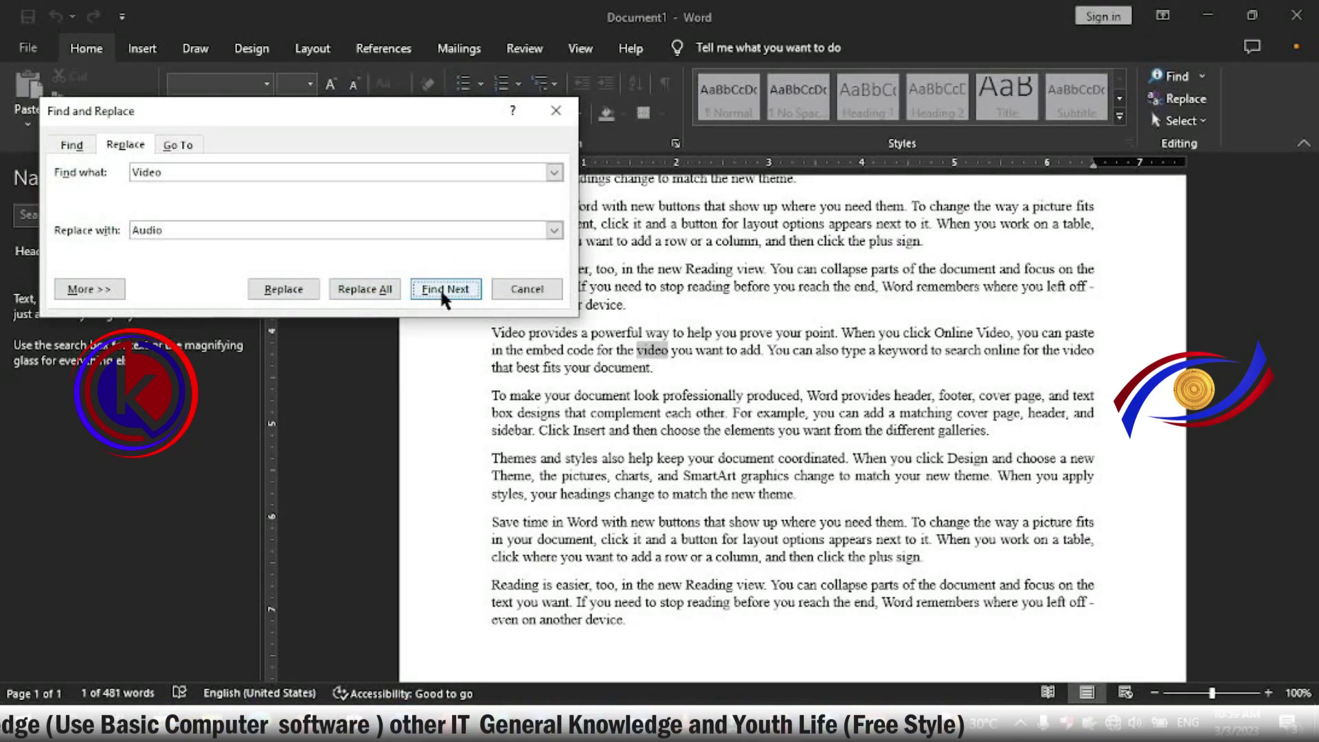
pyautogui.scroll(3, 656, 358)
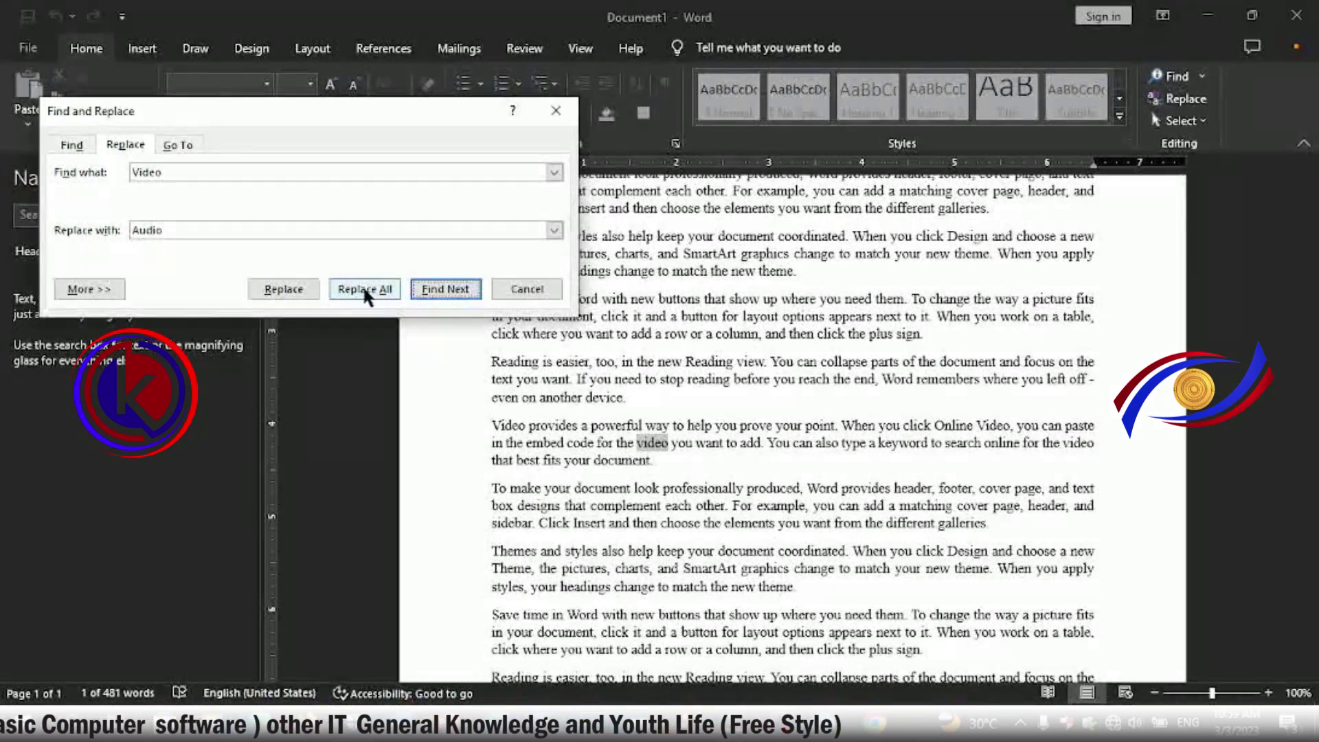
pyautogui.click(362, 284)
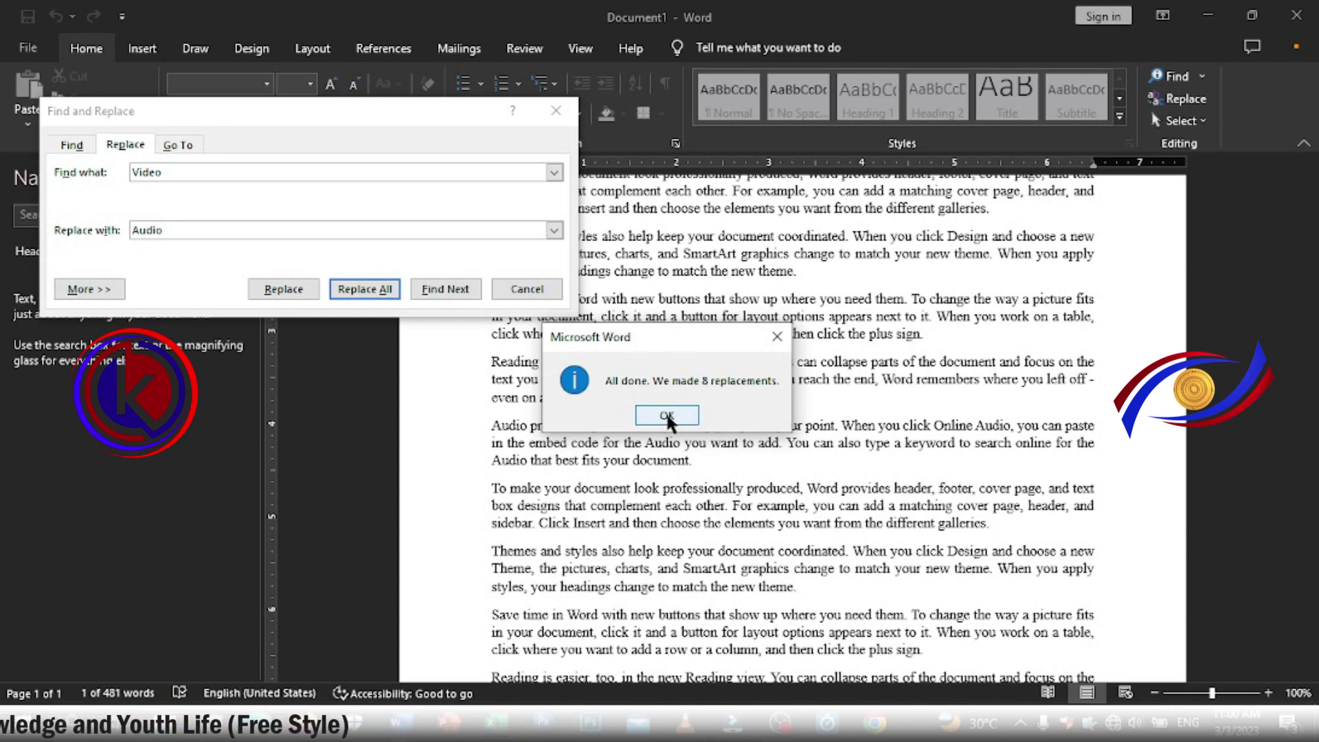
pyautogui.click(676, 415)
# Close the dialog, confirm 'video' finds nothing, then search 'audio' for 8 highlighted results
pyautogui.click(529, 290)
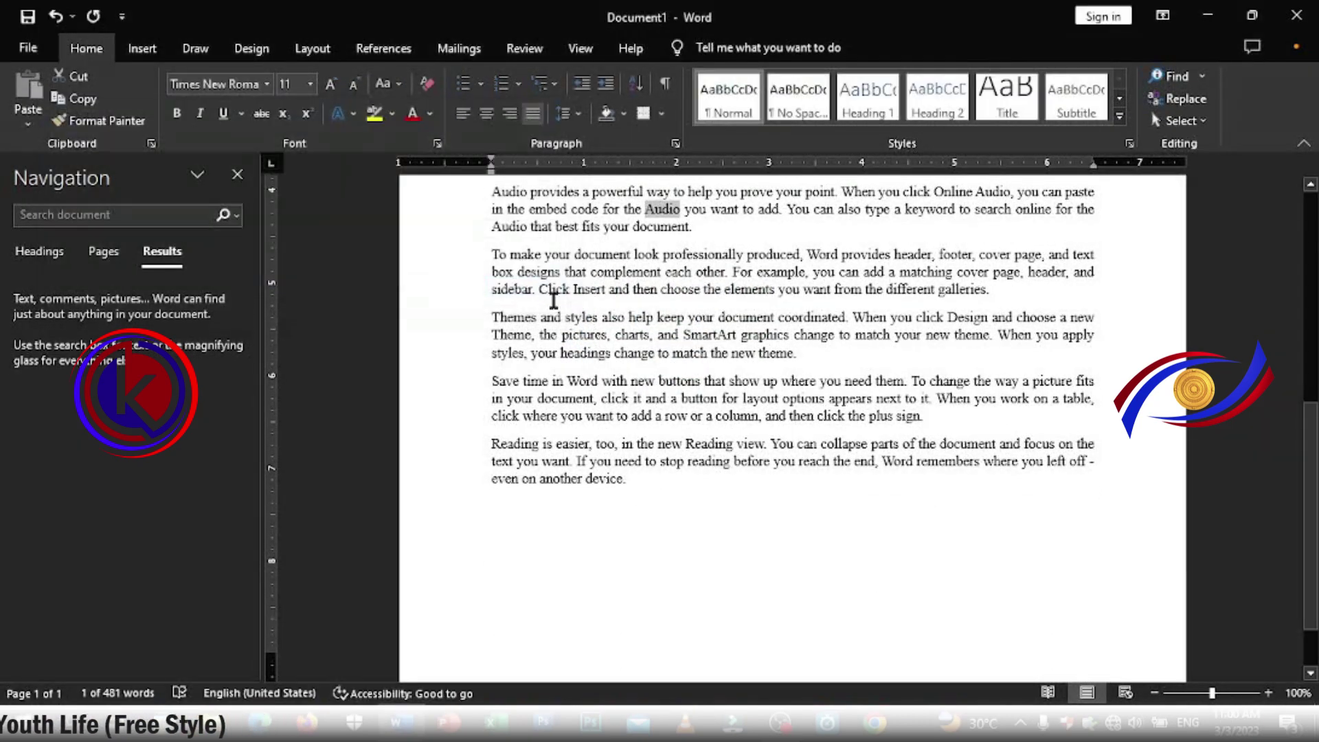
pyautogui.scroll(5, 532, 295)
pyautogui.scroll(5, 530, 296)
pyautogui.scroll(2, 531, 296)
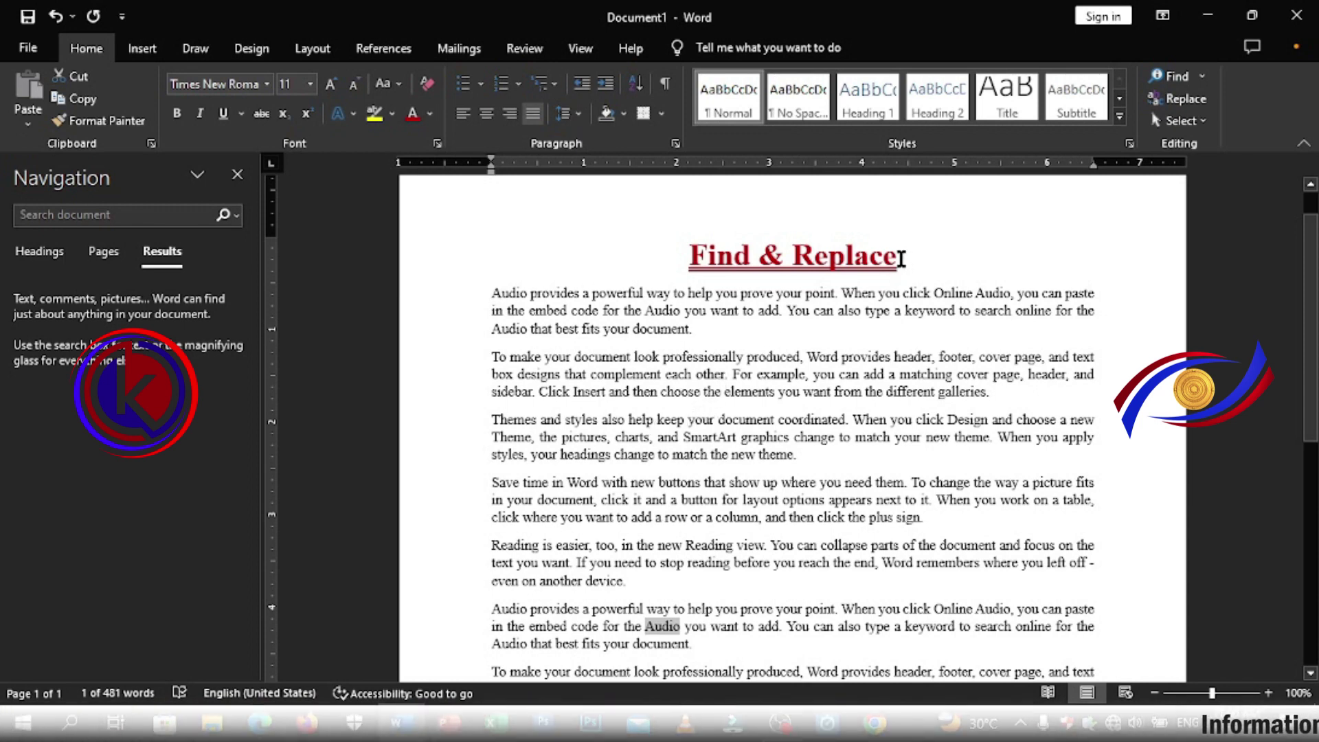
pyautogui.click(45, 211)
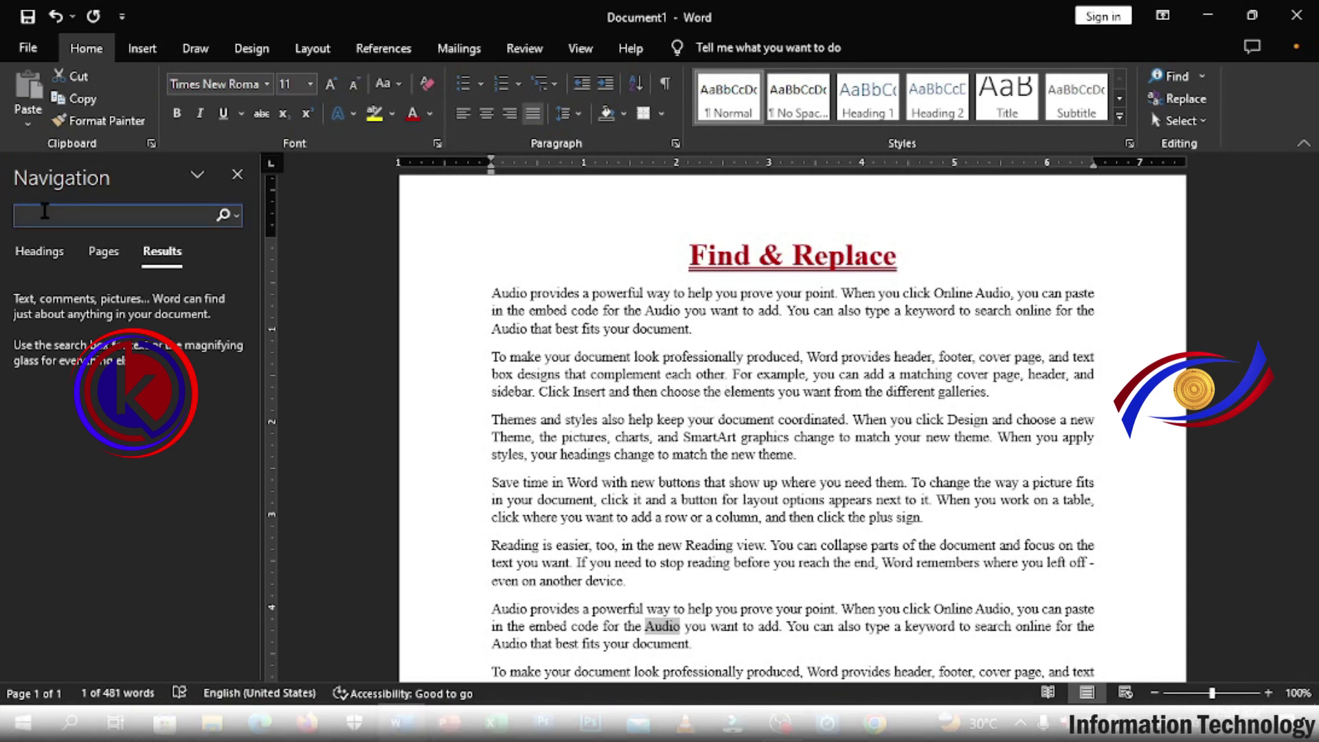
pyautogui.write('vide')
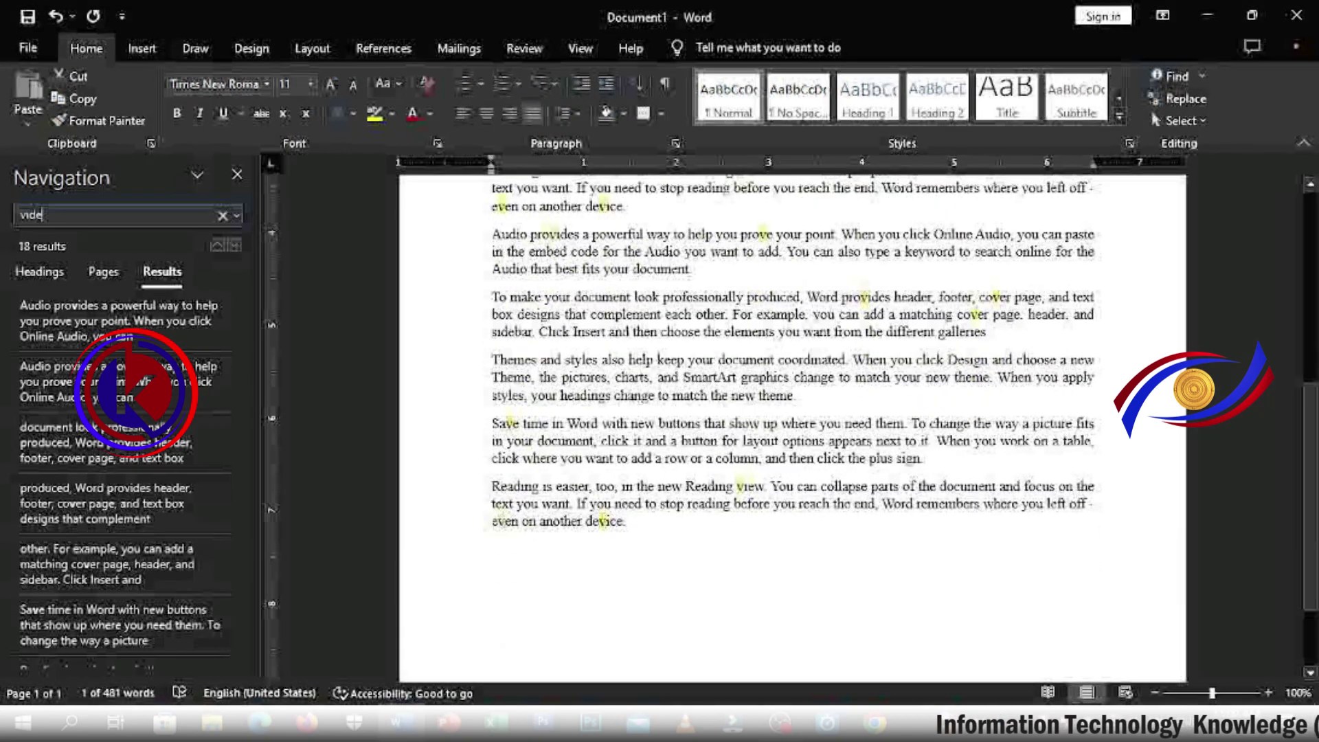
pyautogui.write('o')
pyautogui.scroll(5, 658, 391)
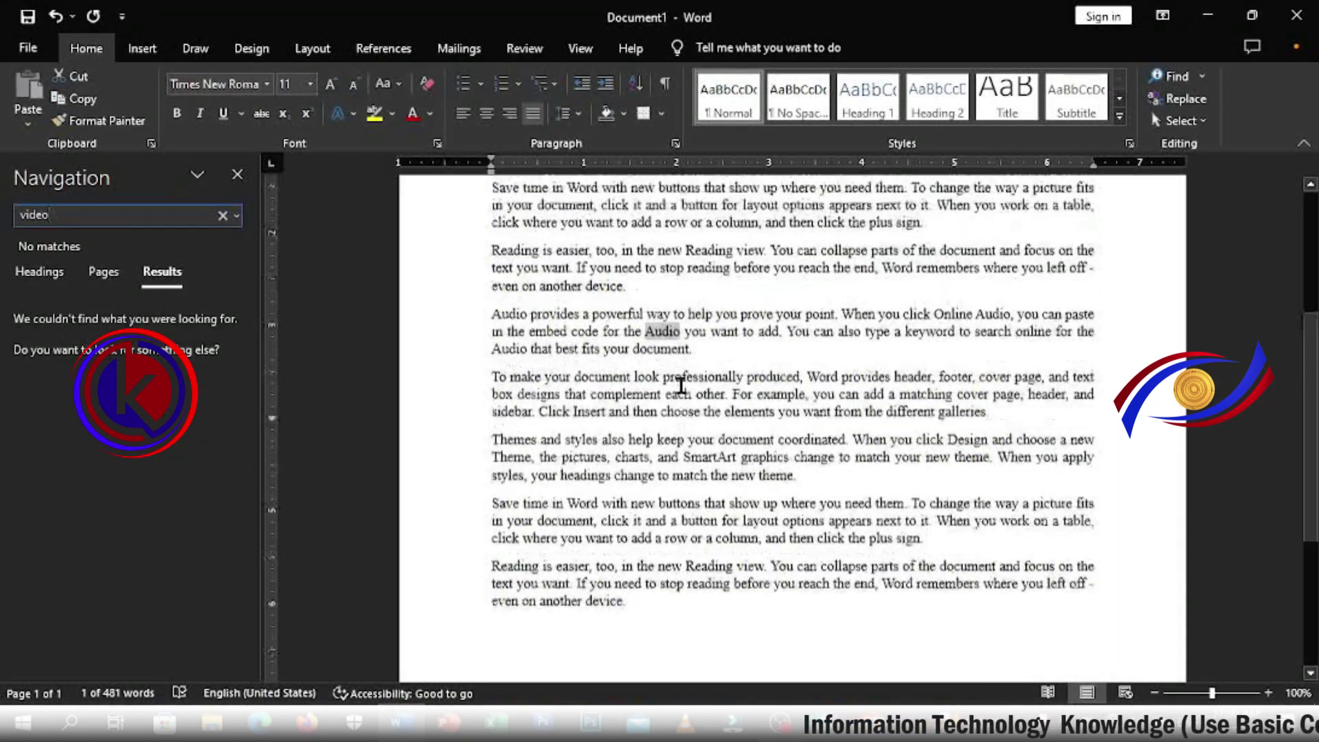
pyautogui.scroll(5, 658, 392)
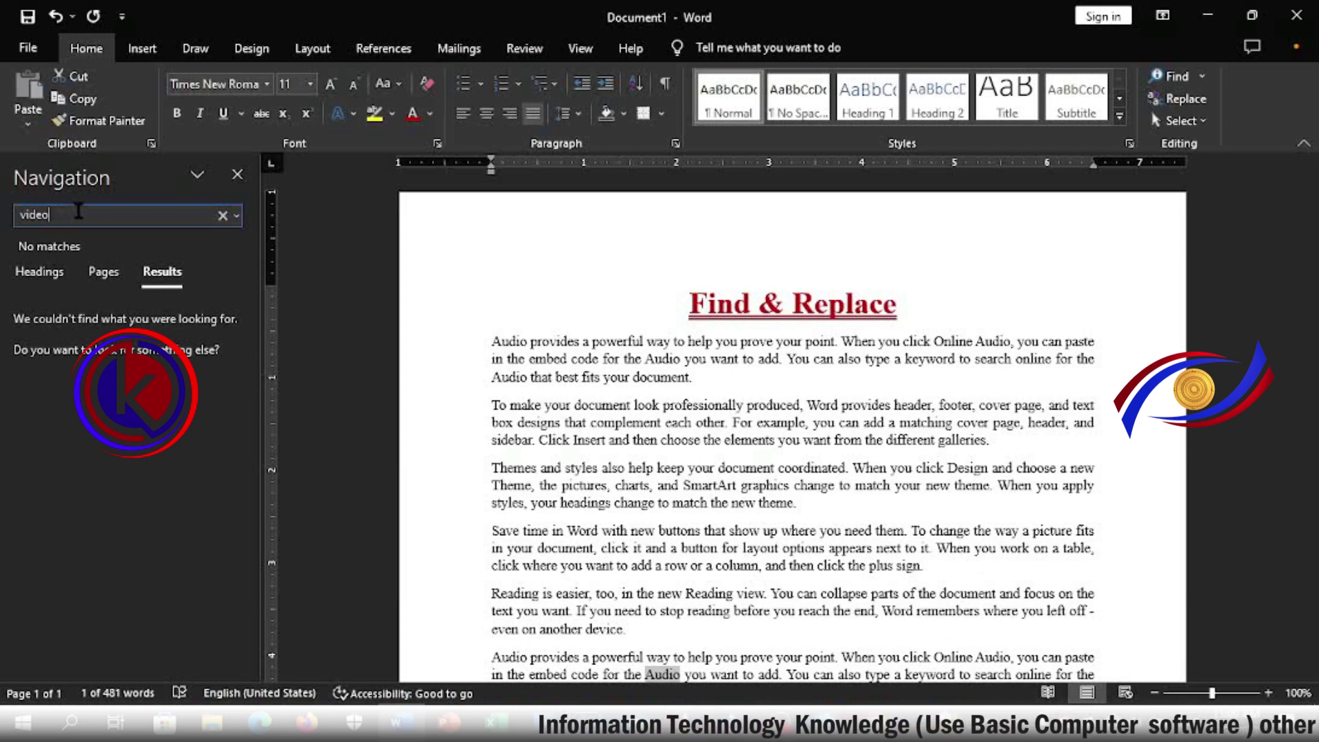
pyautogui.click(222, 216)
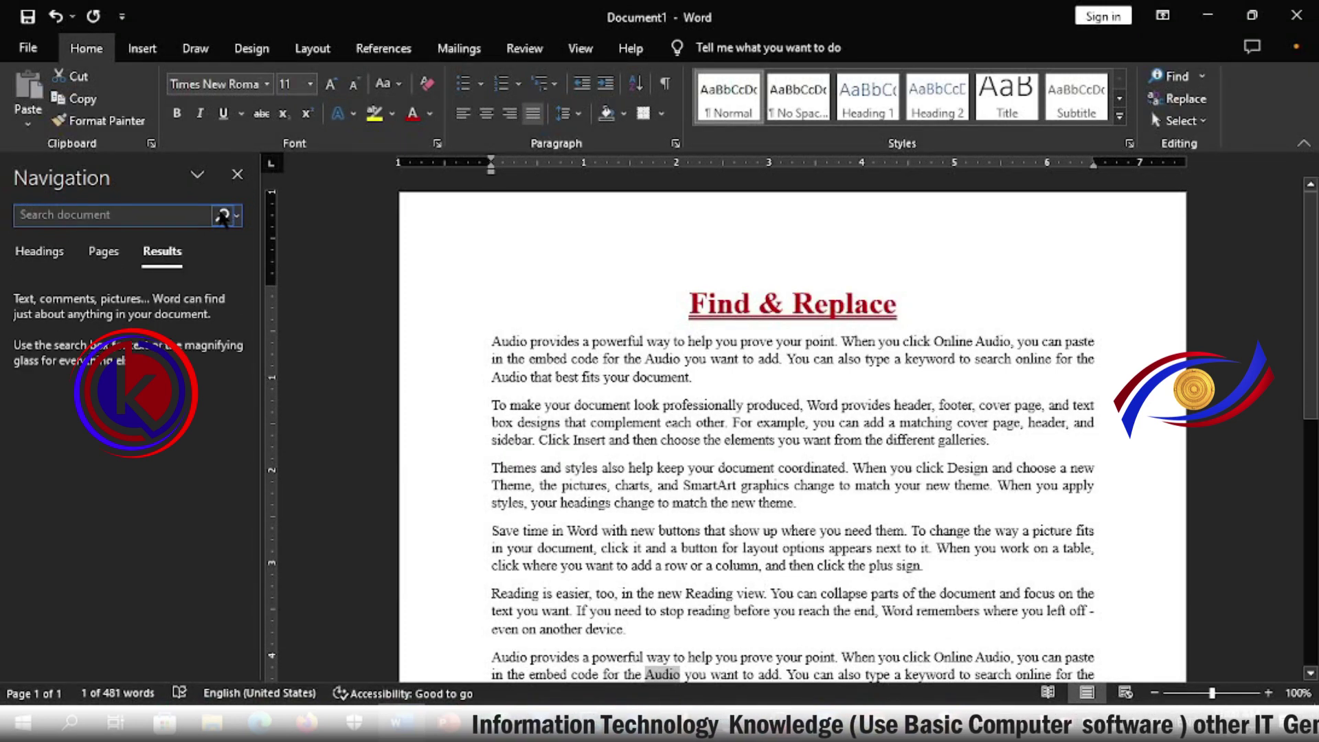
pyautogui.click(30, 217)
pyautogui.write('a')
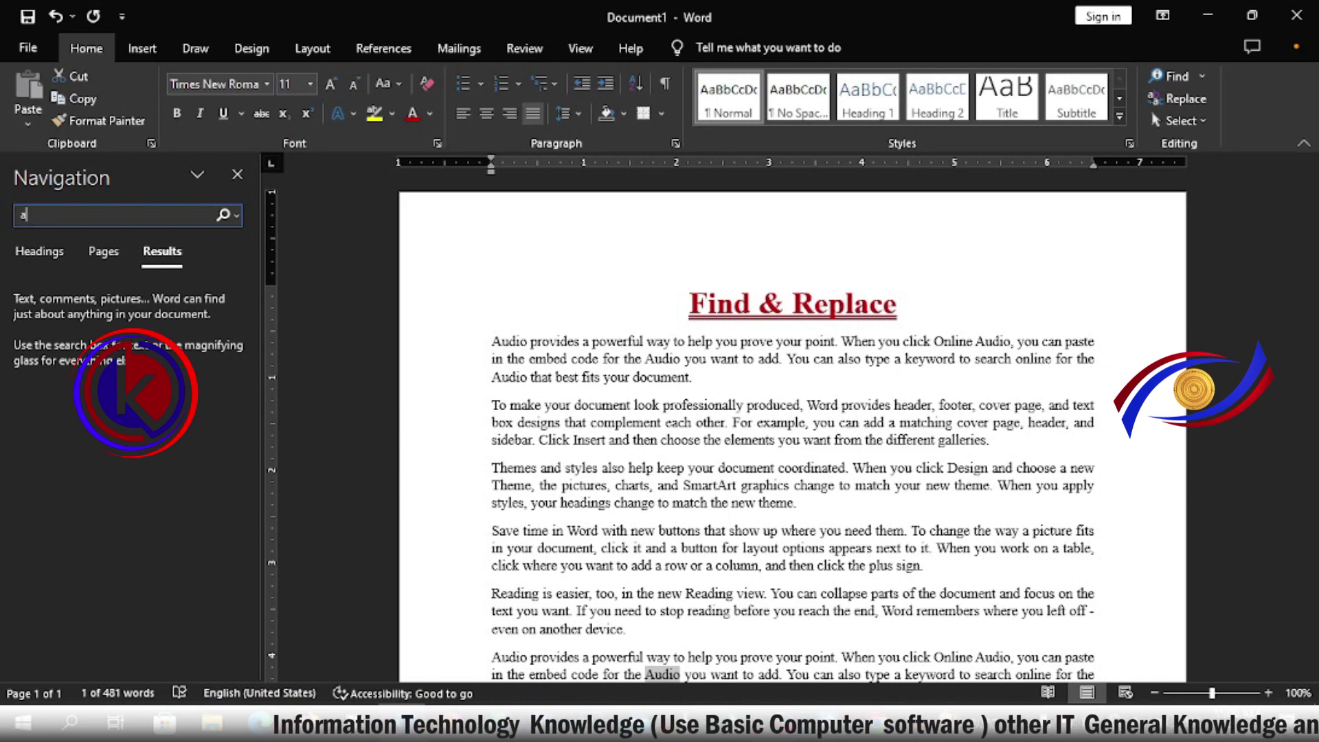
pyautogui.write('udi')
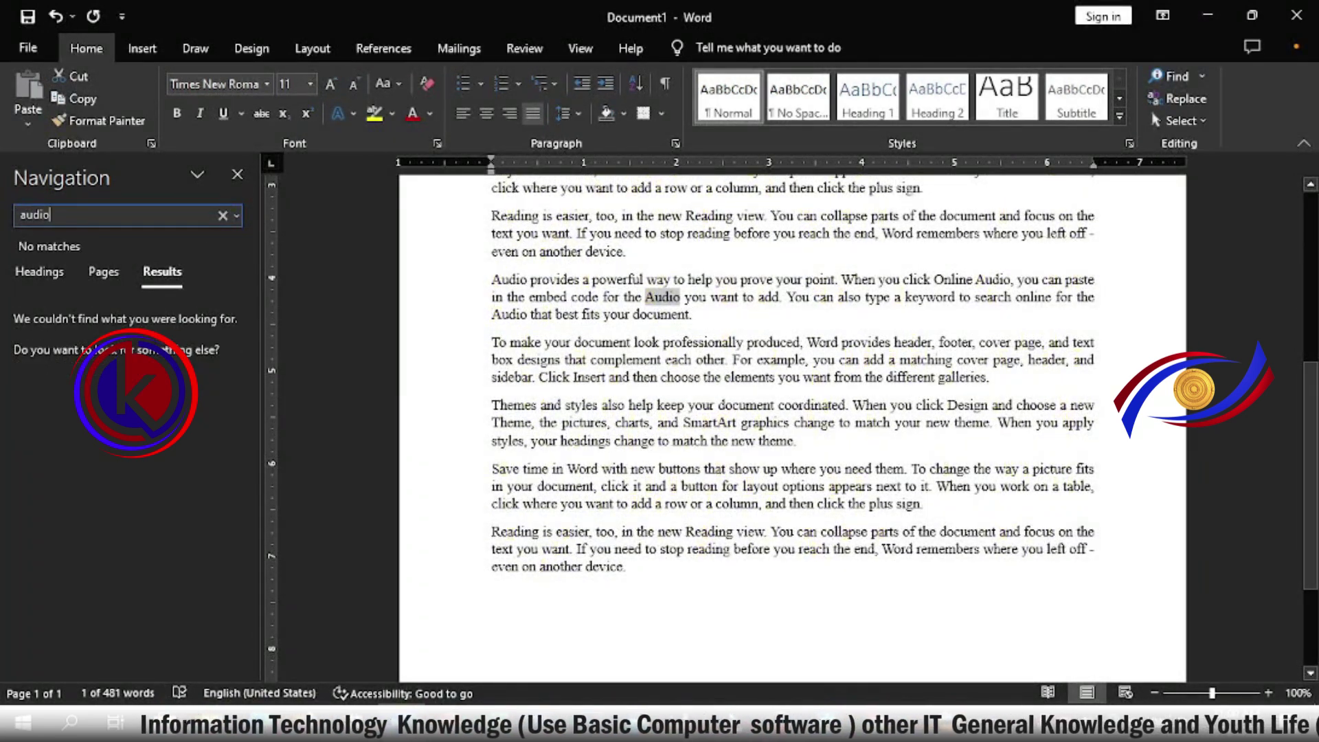
pyautogui.write('o')
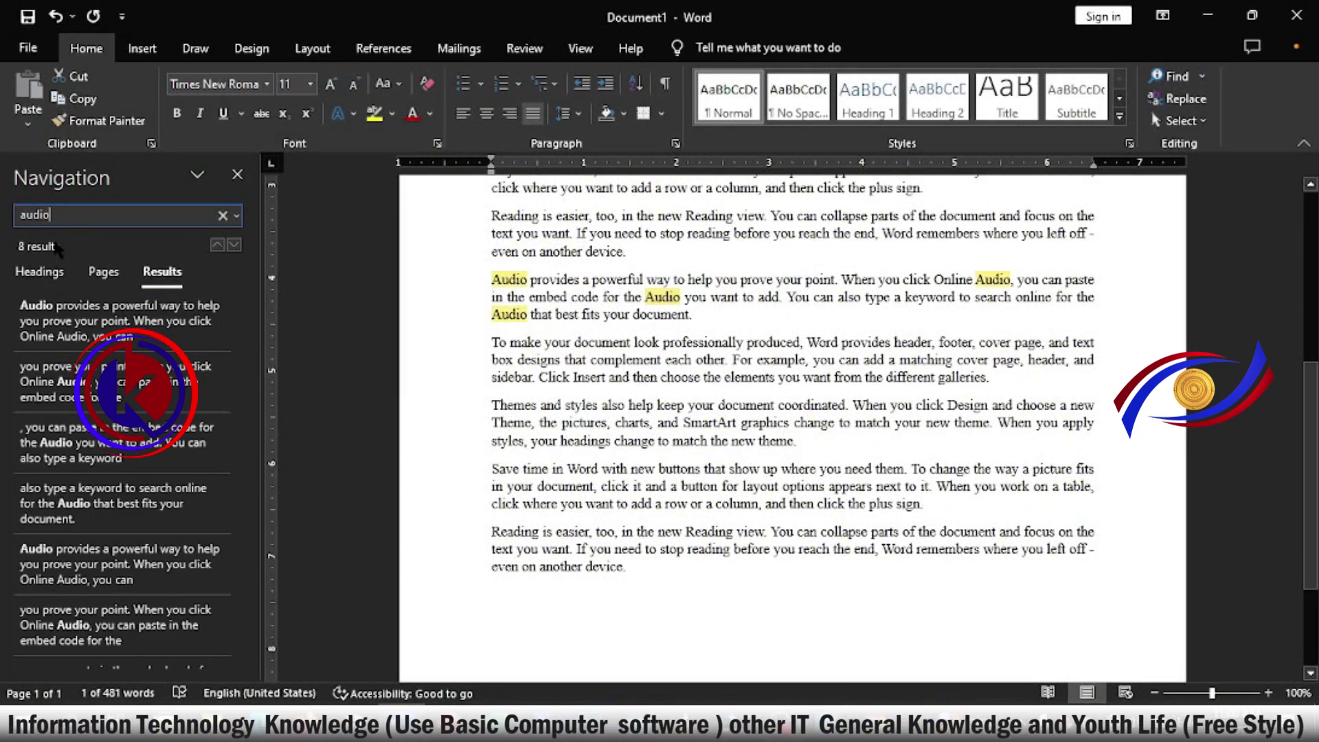
pyautogui.scroll(10, 609, 295)
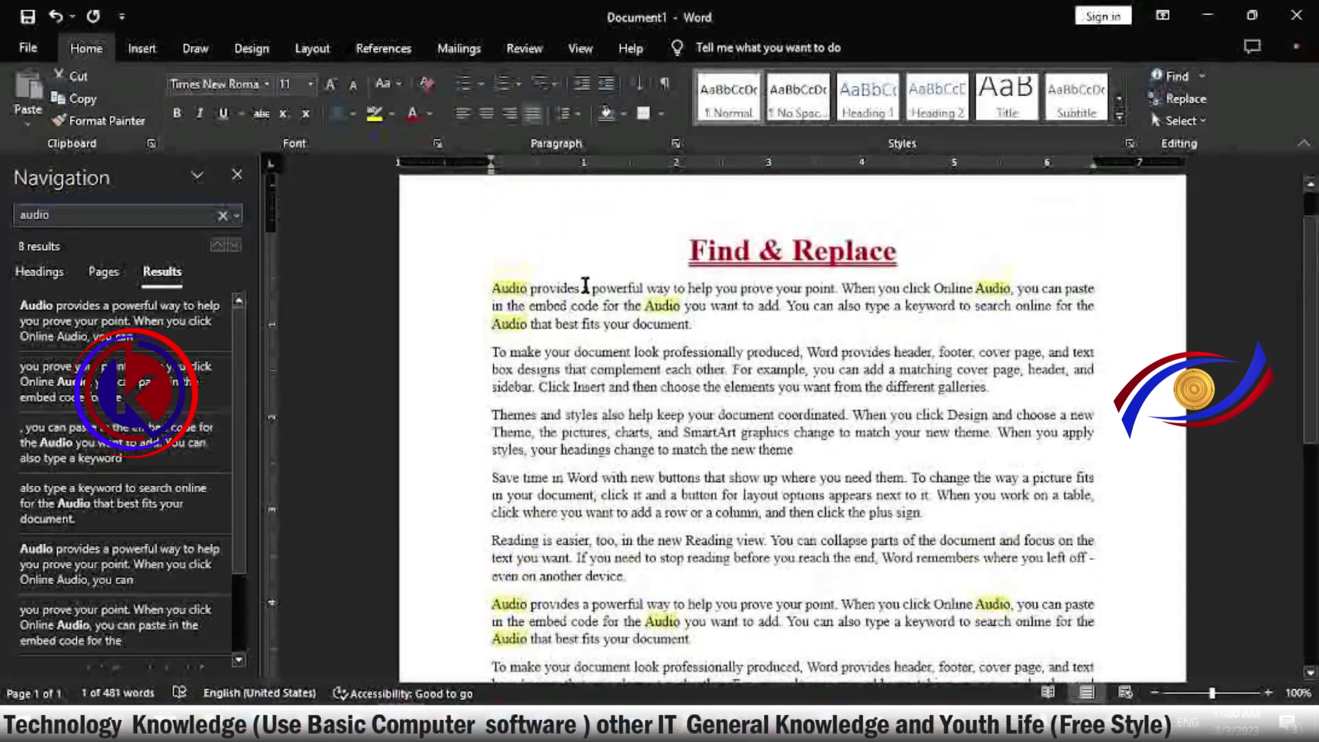